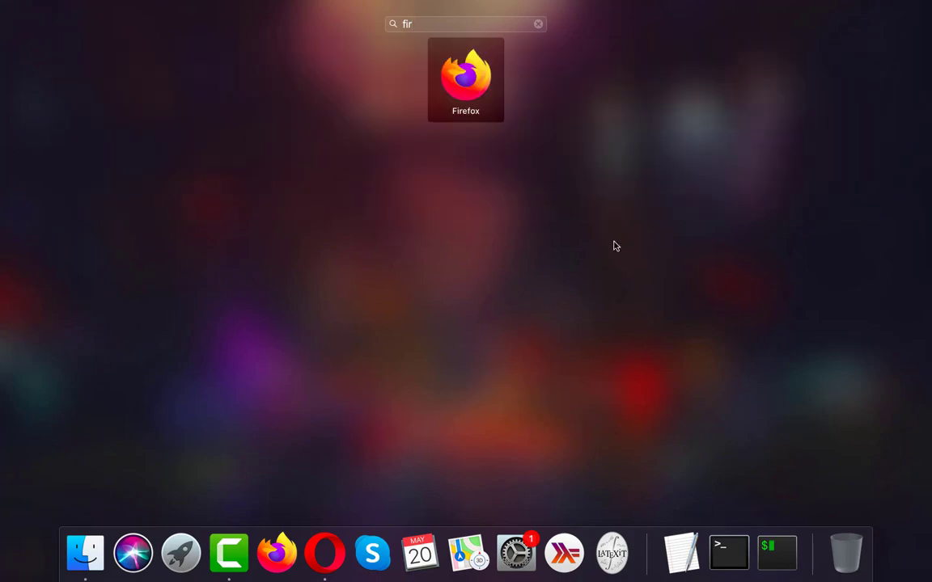
Step: Launch Firefox and run a Google search for 'pari gp'
{"action": "left_click", "coordinate": [470, 91]}
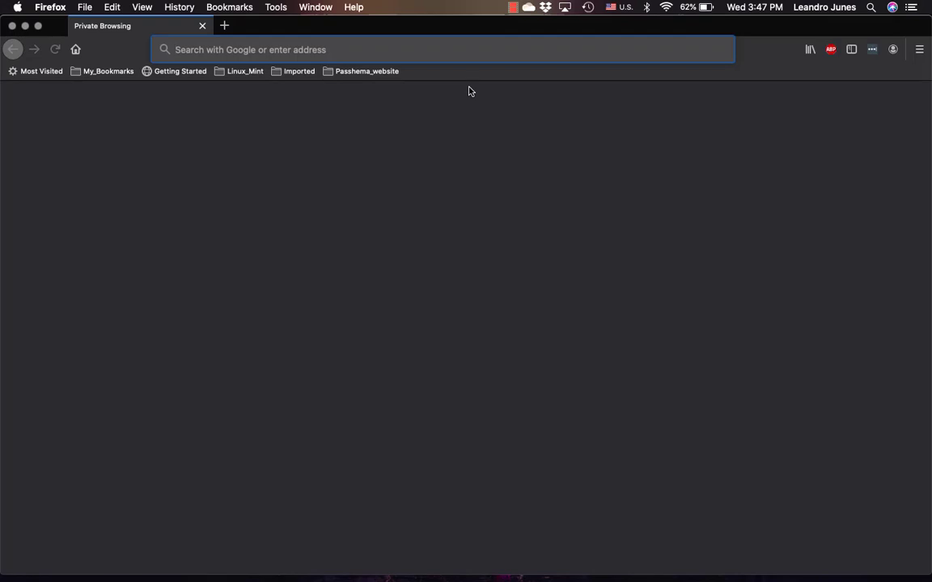
{"action": "type", "text": "pari g"}
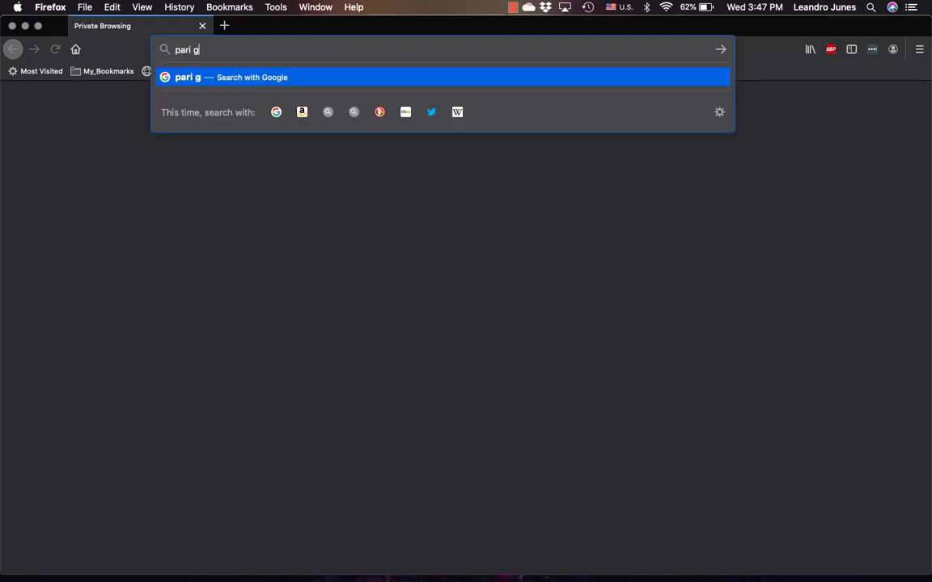
{"action": "type", "text": "p"}
{"action": "key", "text": "Return"}
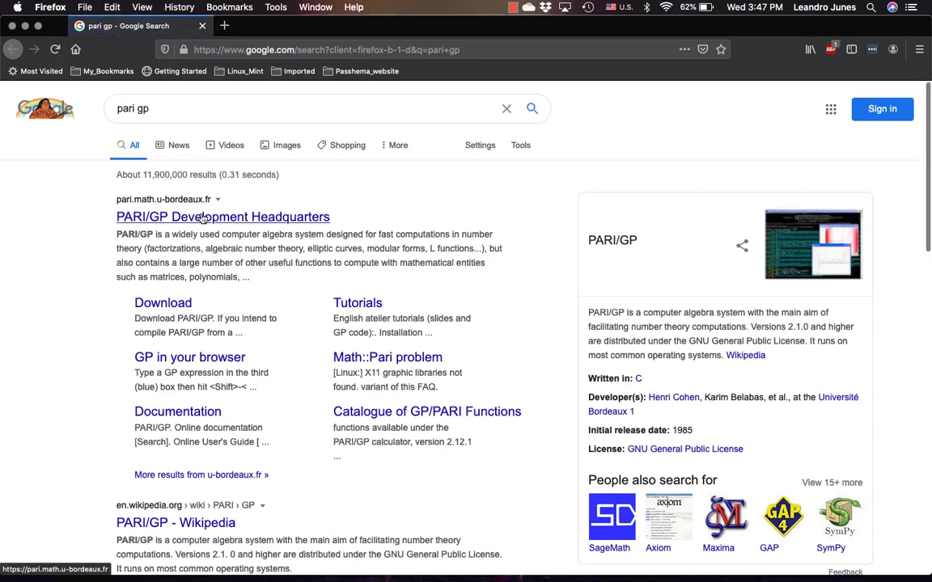
{"action": "scroll", "coordinate": [180, 198], "scroll_direction": "down", "scroll_amount": 2}
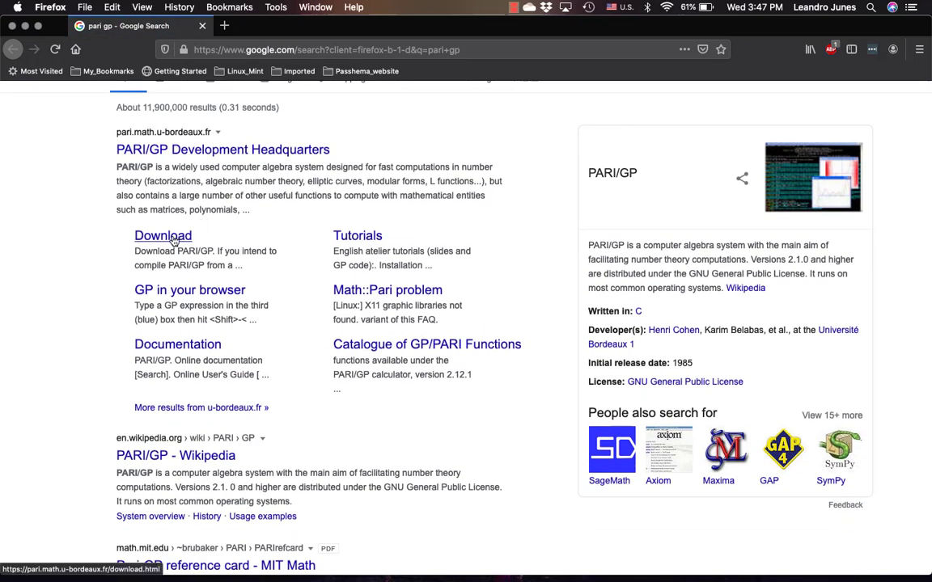
Step: Go to the PARI/GP Download page and scroll to 'MacOS, binary distributions'
{"action": "left_click", "coordinate": [175, 239]}
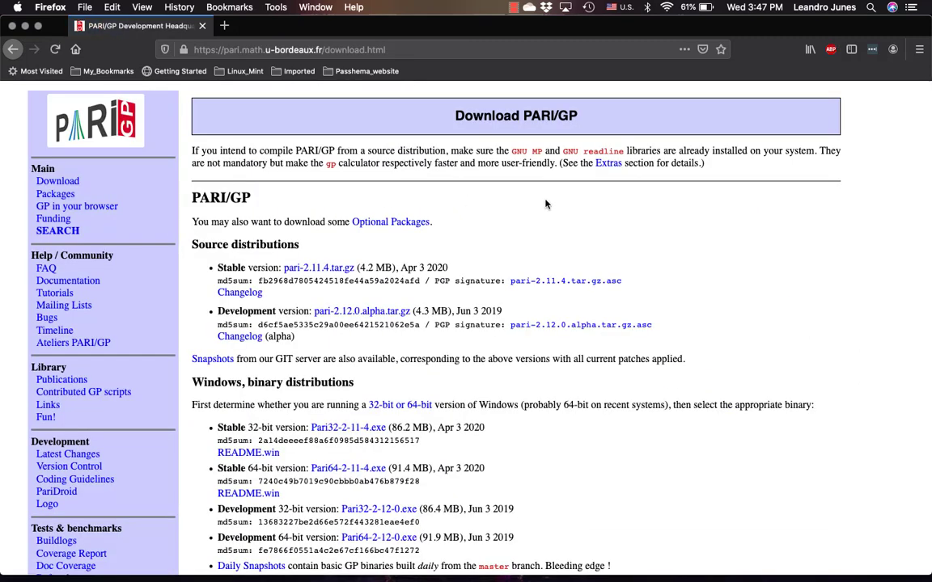
{"action": "scroll", "coordinate": [546, 204], "scroll_direction": "down", "scroll_amount": 3}
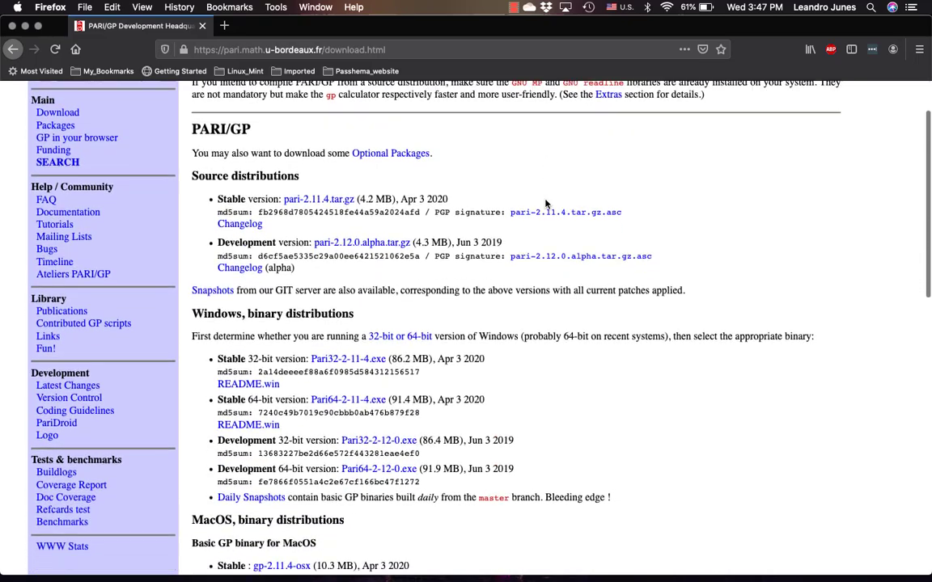
{"action": "scroll", "coordinate": [545, 203], "scroll_direction": "down", "scroll_amount": 9}
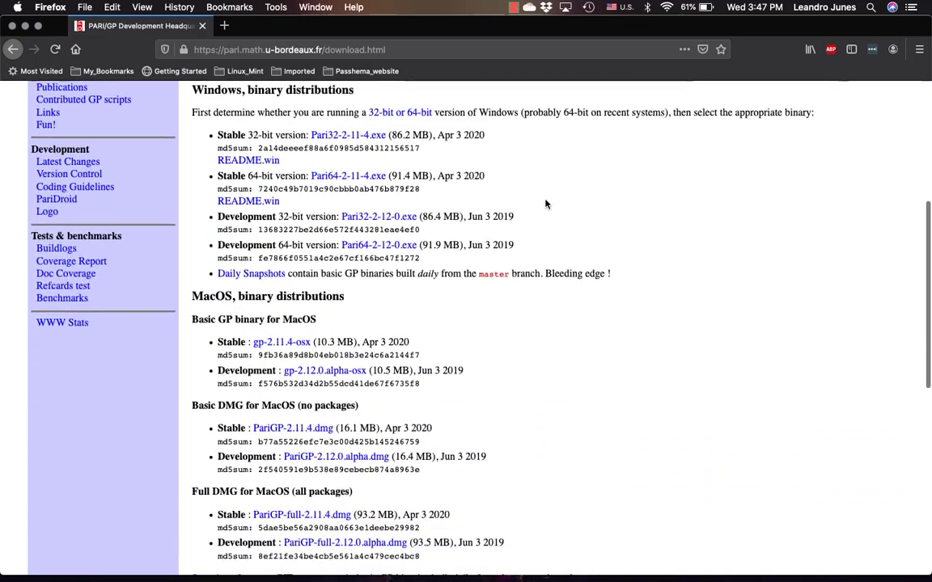
{"action": "scroll", "coordinate": [546, 204], "scroll_direction": "down", "scroll_amount": 3}
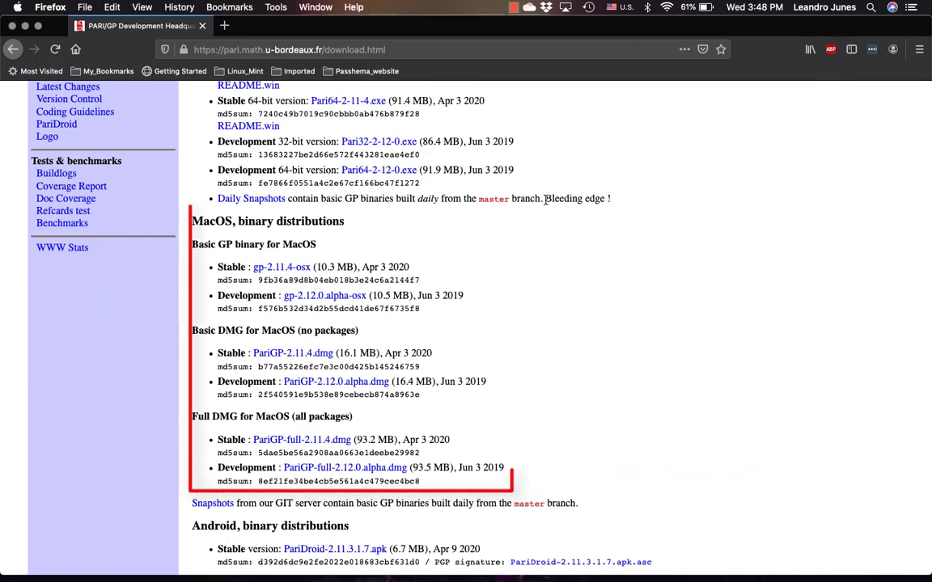
{"action": "scroll", "coordinate": [546, 200], "scroll_direction": "down", "scroll_amount": 1}
{"action": "scroll", "coordinate": [546, 201], "scroll_direction": "down", "scroll_amount": 1}
{"action": "scroll", "coordinate": [546, 204], "scroll_direction": "down", "scroll_amount": 2}
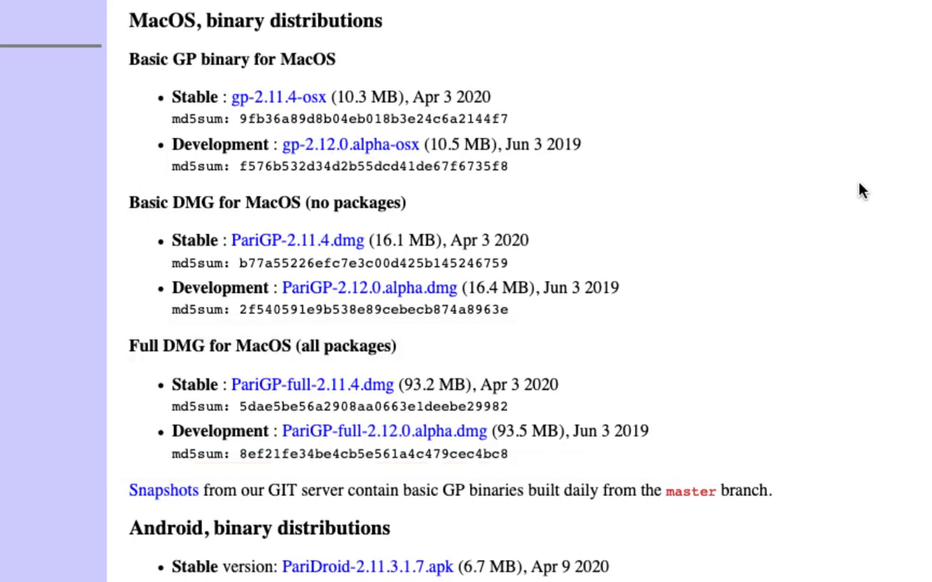
{"action": "scroll", "coordinate": [862, 190], "scroll_direction": "down", "scroll_amount": 2}
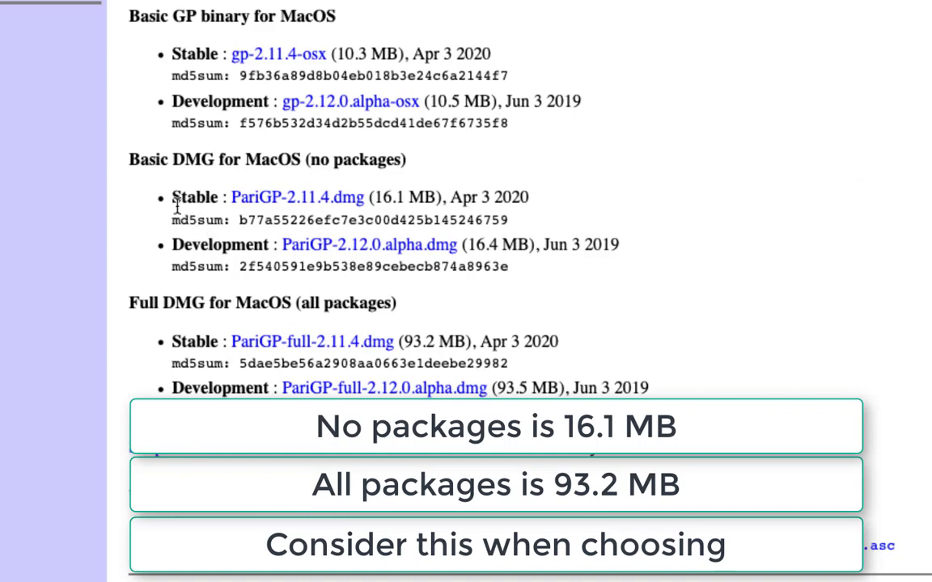
{"action": "left_click_drag", "start_coordinate": [173, 194], "coordinate": [212, 192]}
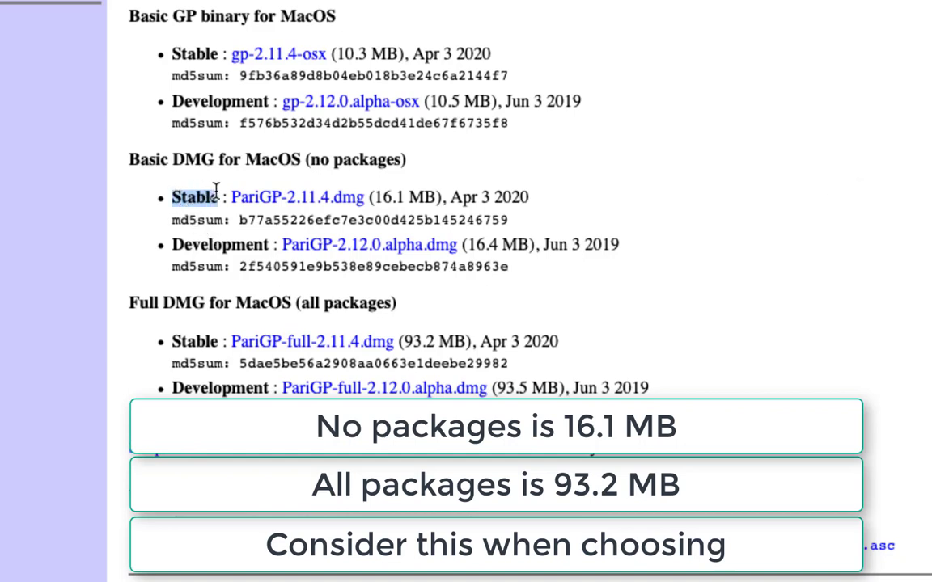
{"action": "left_click_drag", "start_coordinate": [170, 342], "coordinate": [217, 341]}
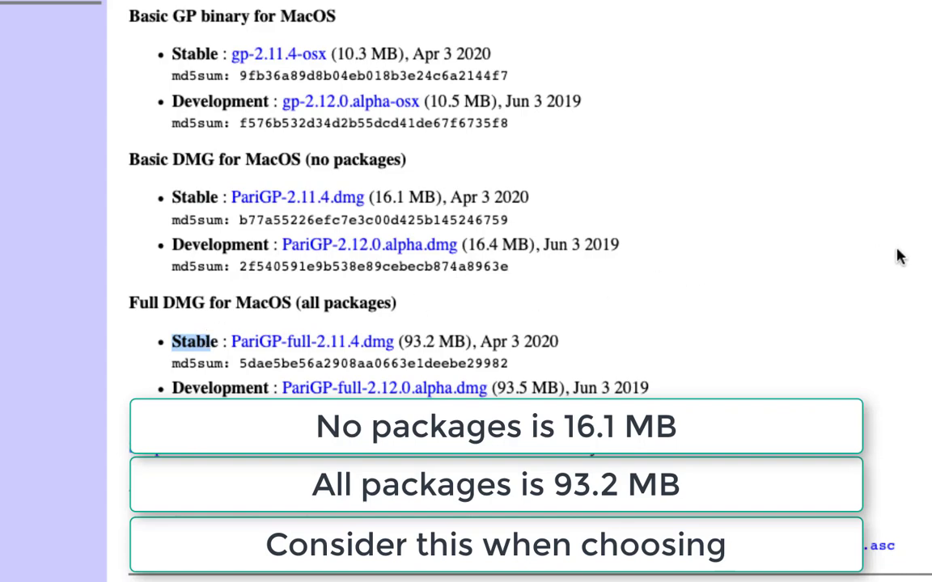
{"action": "scroll", "coordinate": [899, 254], "scroll_direction": "down", "scroll_amount": 1}
{"action": "scroll", "coordinate": [898, 256], "scroll_direction": "down", "scroll_amount": 2}
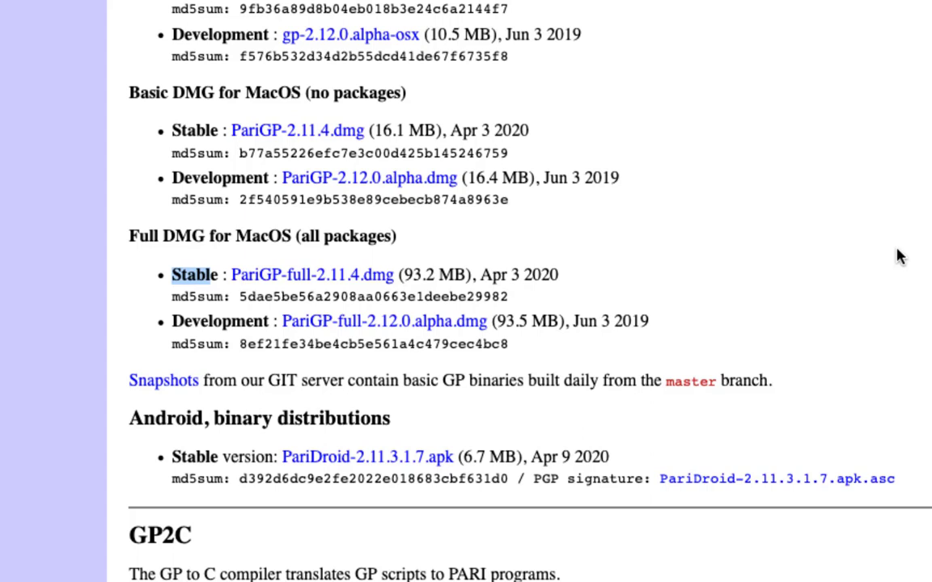
Step: Download PariGP-full-2.11.4.dmg, open it with DiskImageMounter, and follow the download progress
{"action": "left_click", "coordinate": [385, 283]}
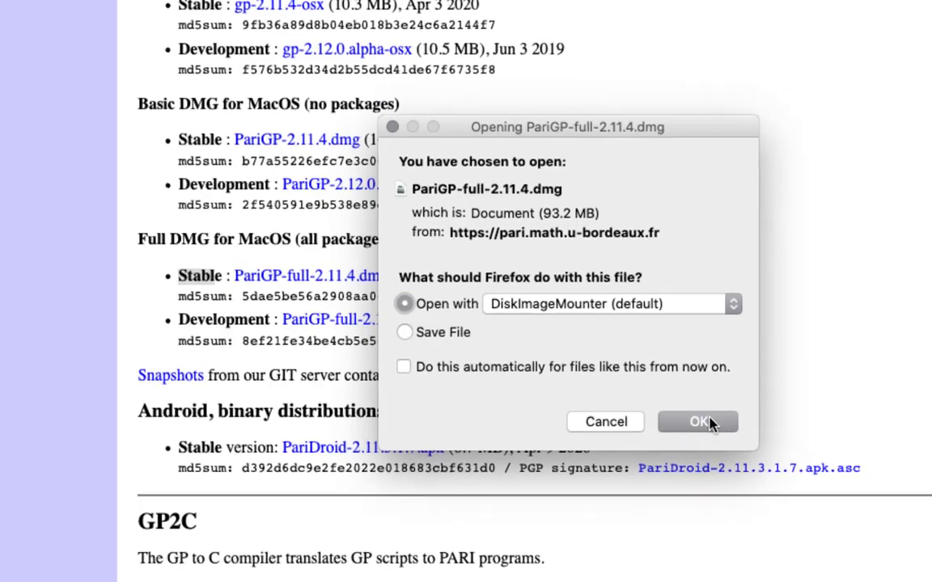
{"action": "left_click", "coordinate": [724, 430]}
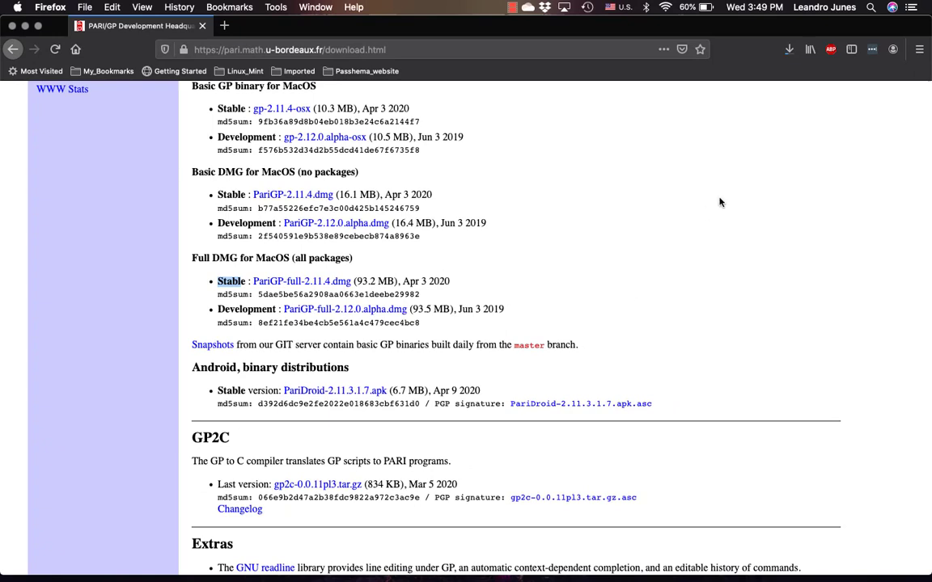
{"action": "left_click", "coordinate": [787, 52]}
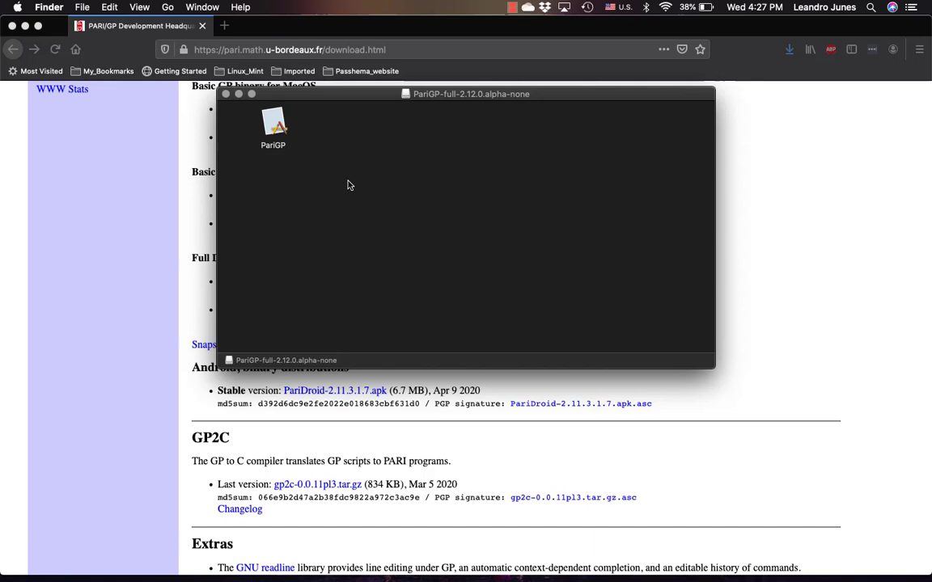
Step: Open Applications in a new Finder window and drag PariGP from the disk image into it
{"action": "key", "text": "super+n"}
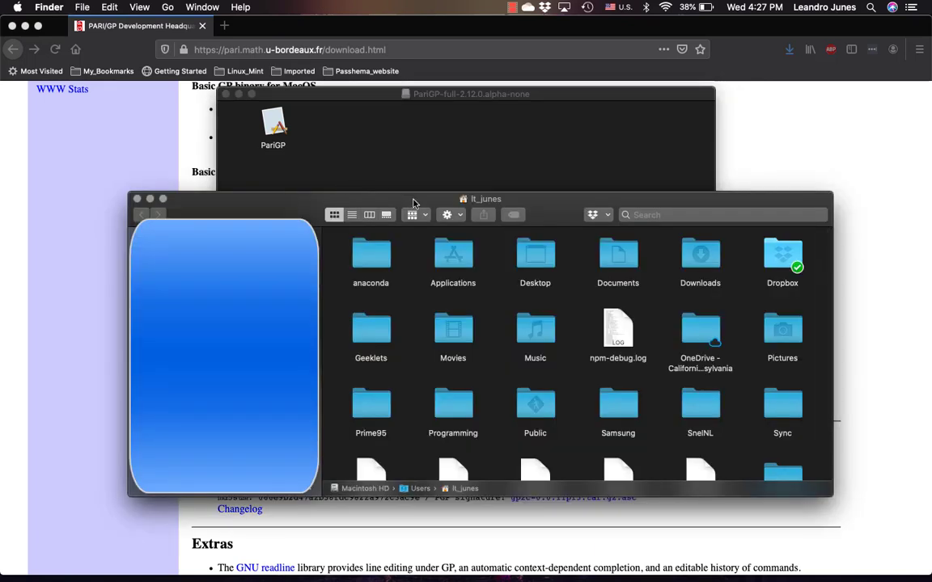
{"action": "left_click_drag", "start_coordinate": [455, 206], "coordinate": [452, 154]}
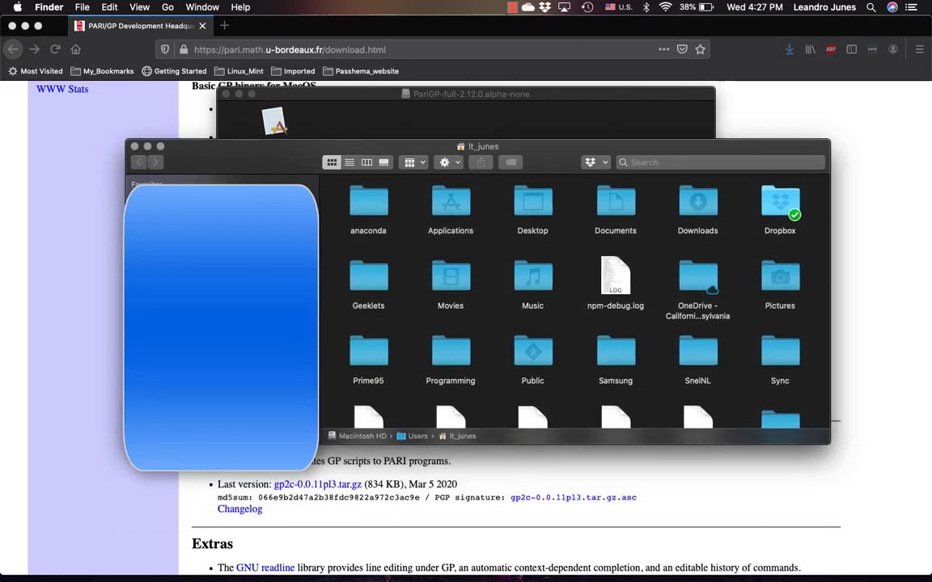
{"action": "double_click", "coordinate": [447, 198]}
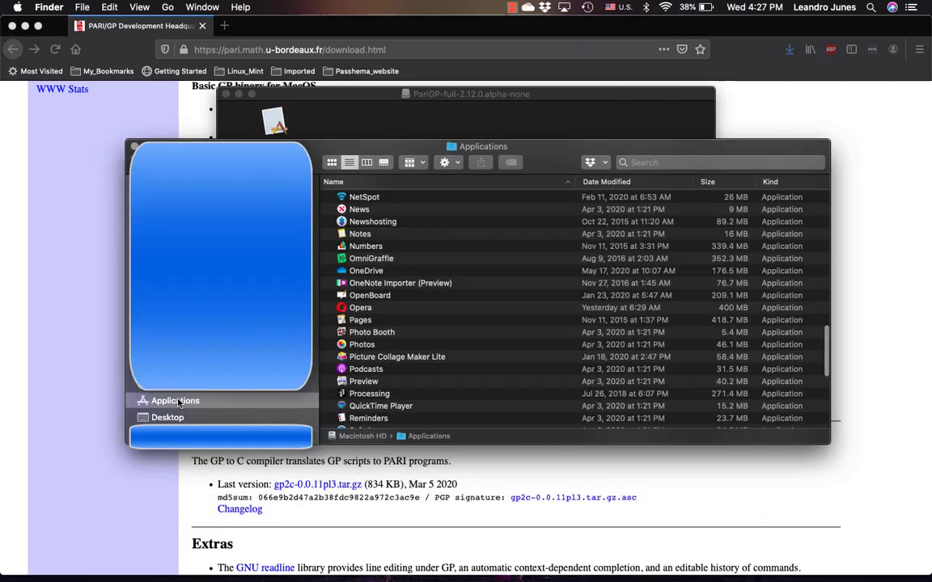
{"action": "left_click_drag", "start_coordinate": [490, 150], "coordinate": [427, 195]}
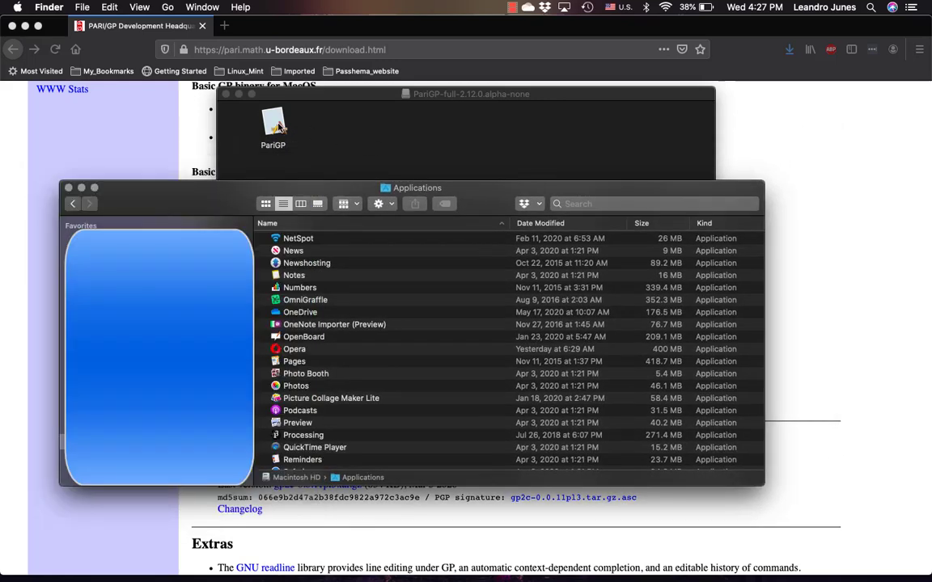
{"action": "left_click_drag", "start_coordinate": [277, 121], "coordinate": [385, 253]}
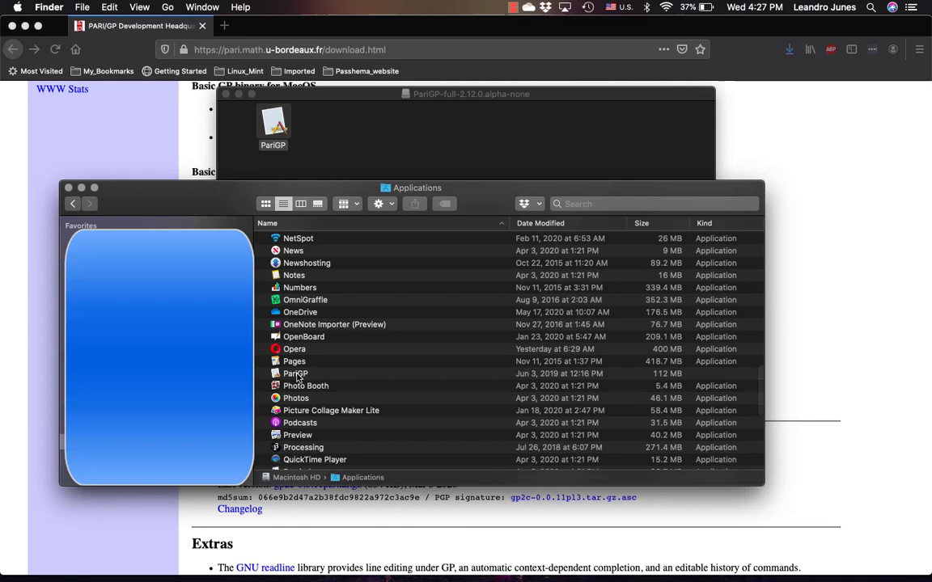
Step: Try opening PariGP from its context menu, then dismiss the unverified-developer warning
{"action": "right_click", "coordinate": [299, 376]}
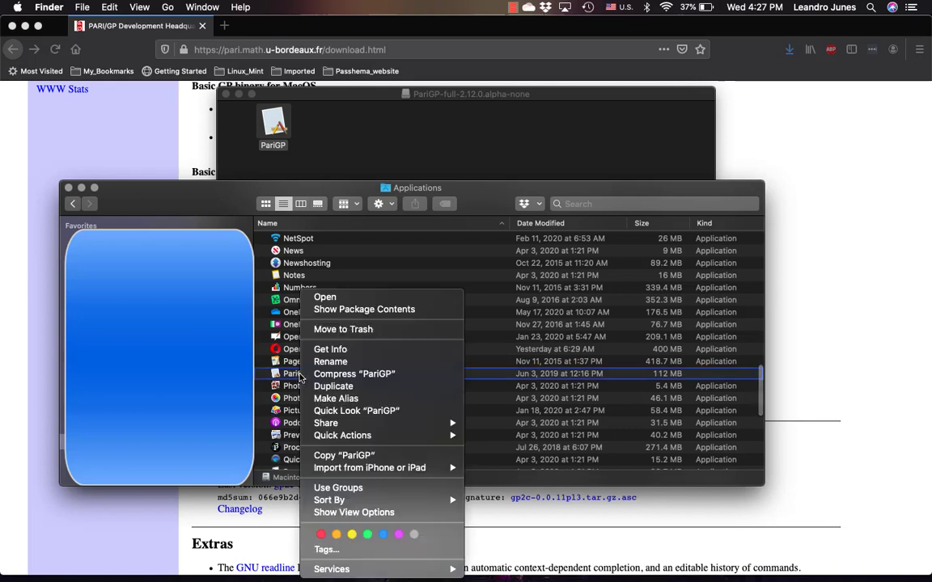
{"action": "left_click", "coordinate": [348, 303]}
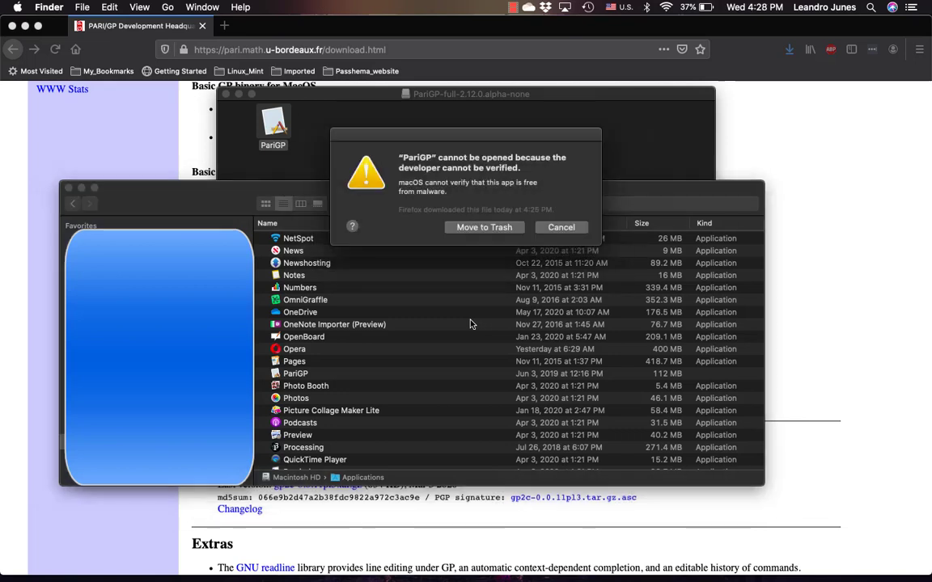
{"action": "left_click", "coordinate": [561, 227]}
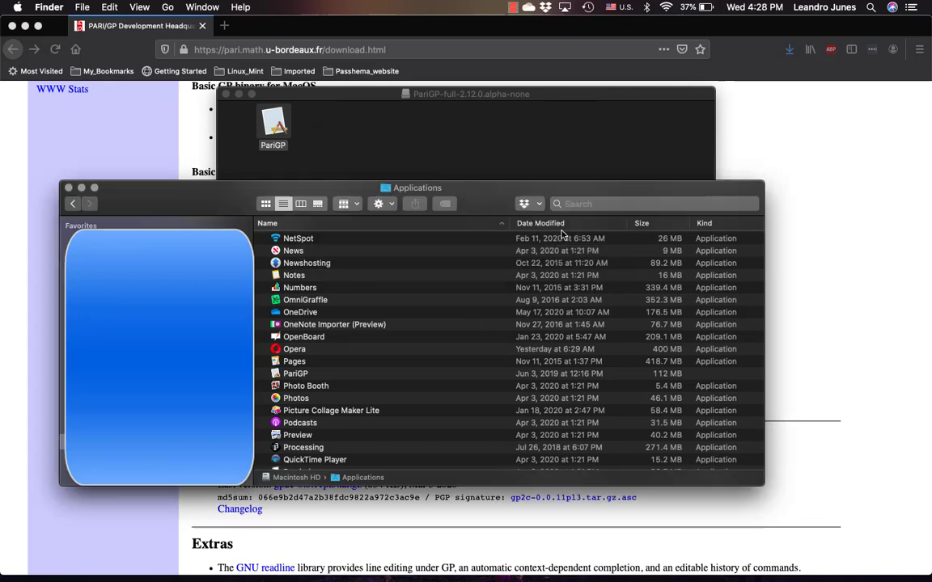
Step: Open PariGP again from its context menu and confirm launching despite the unverified developer
{"action": "left_click", "coordinate": [293, 373]}
{"action": "right_click", "coordinate": [293, 375]}
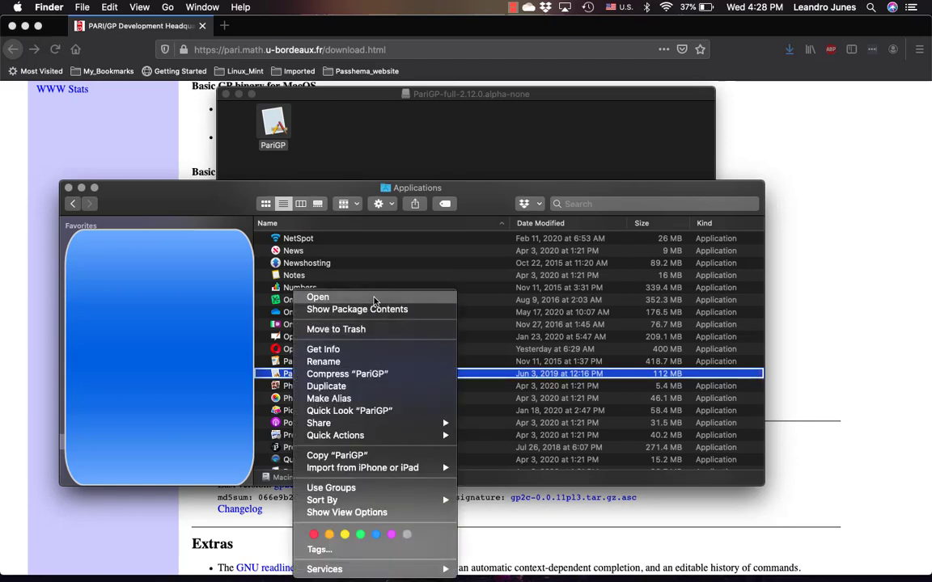
{"action": "left_click", "coordinate": [318, 297]}
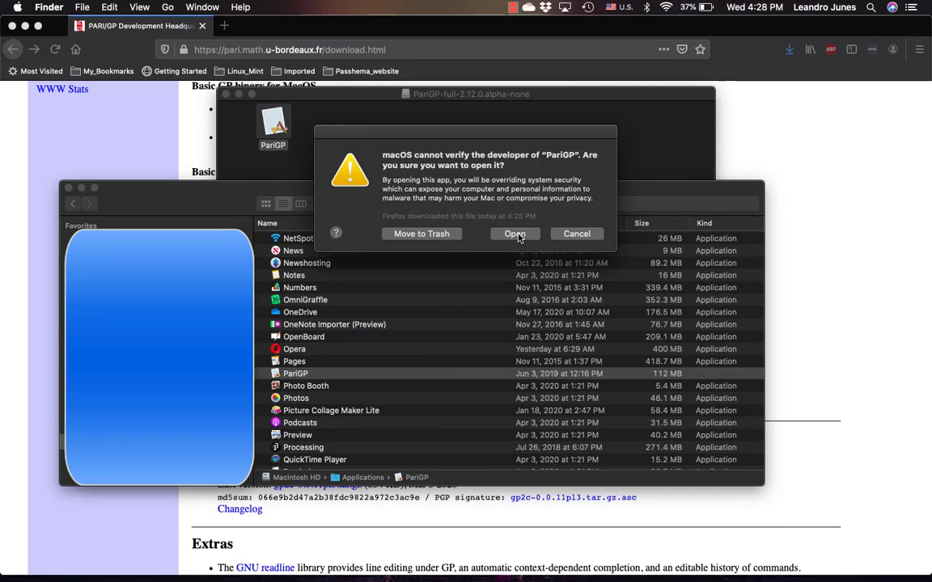
{"action": "left_click", "coordinate": [518, 235]}
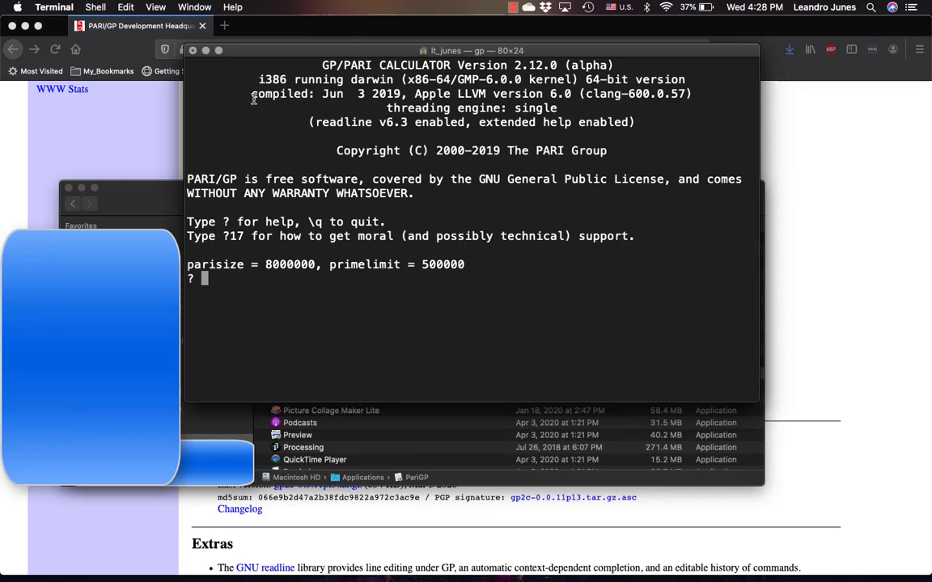
Step: Terminate the GP session, close Terminal and the Applications window, and bring up Launchpad
{"action": "left_click", "coordinate": [192, 51]}
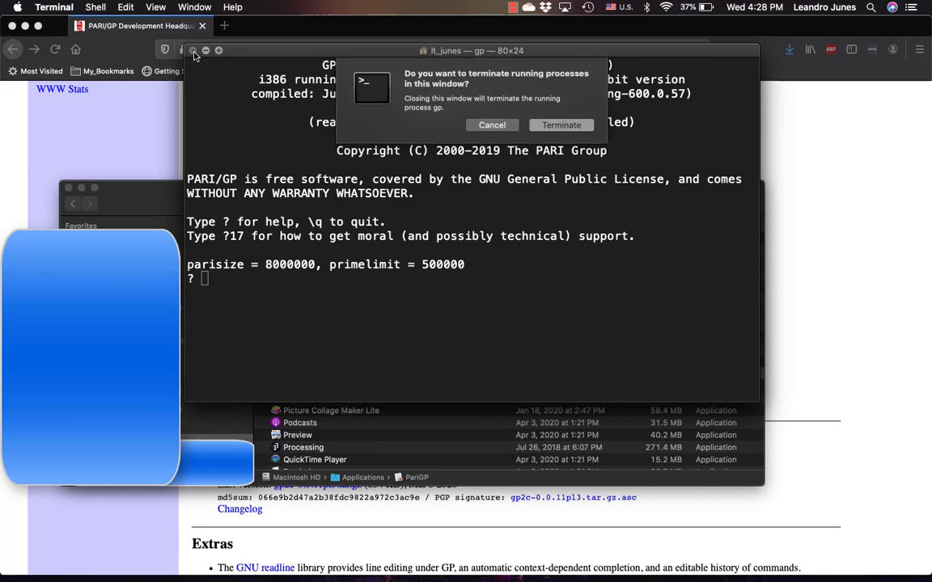
{"action": "left_click", "coordinate": [565, 126]}
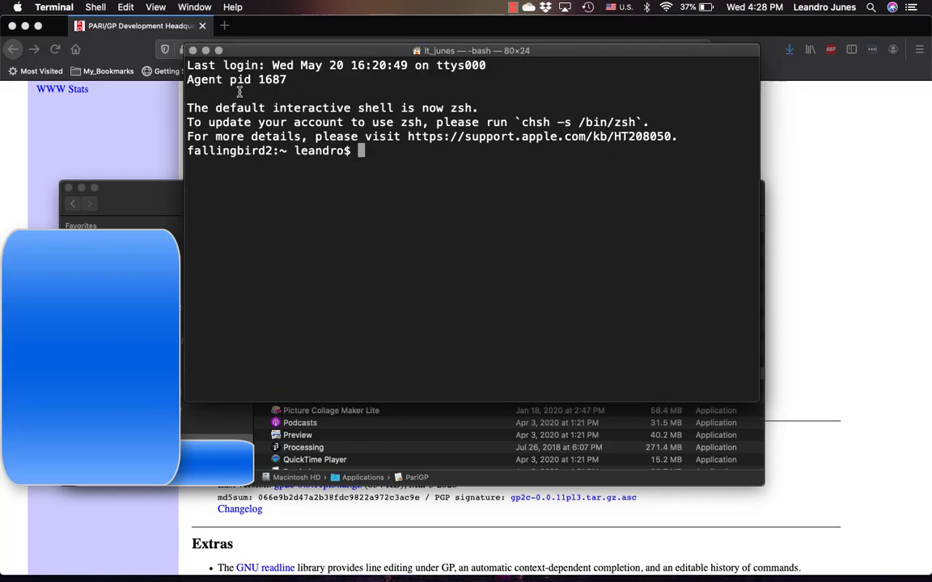
{"action": "left_click", "coordinate": [192, 51]}
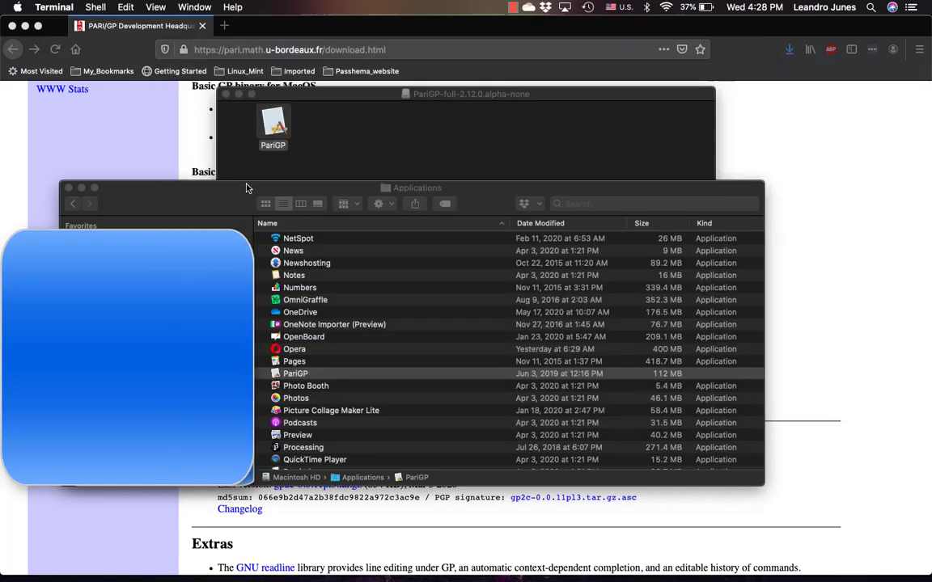
{"action": "left_click", "coordinate": [69, 189]}
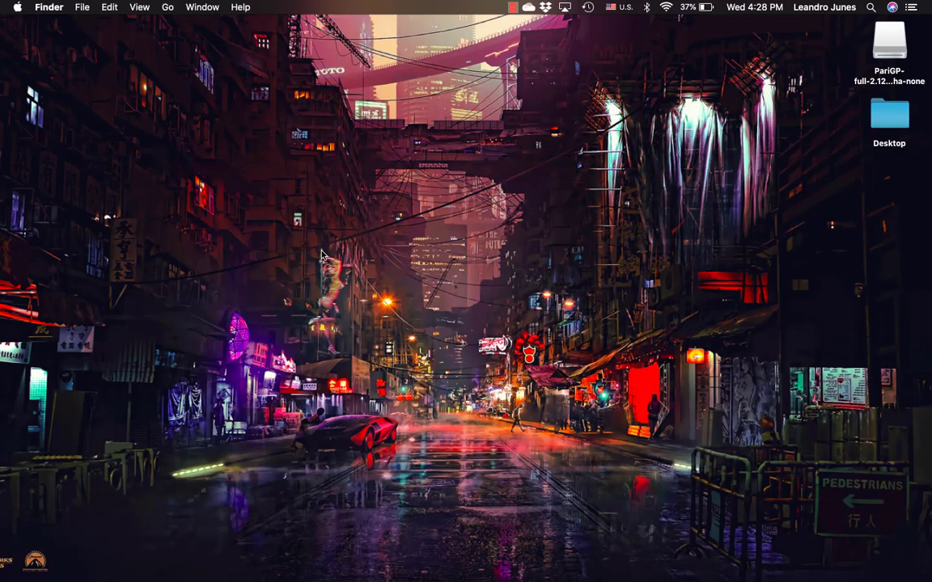
{"action": "key", "text": "F4"}
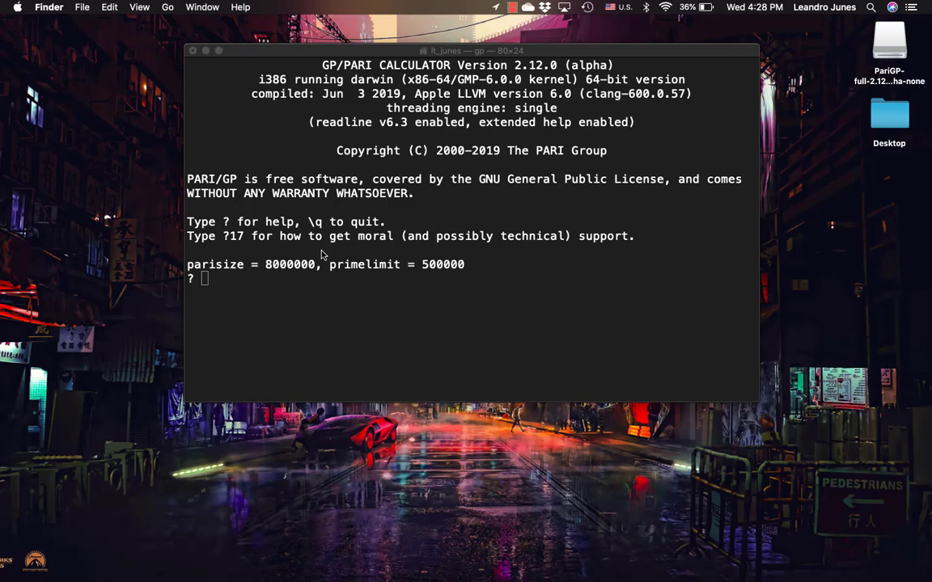
Step: Terminate GP and close its Terminal window, then eject the PariGP disk image
{"action": "left_click", "coordinate": [193, 50]}
{"action": "left_click", "coordinate": [560, 125]}
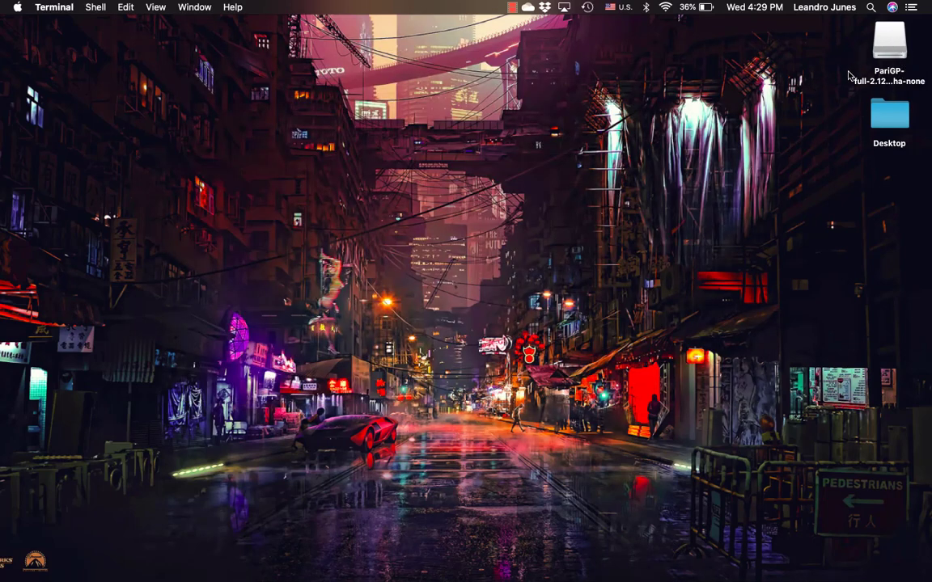
{"action": "right_click", "coordinate": [890, 47]}
{"action": "left_click", "coordinate": [806, 75]}
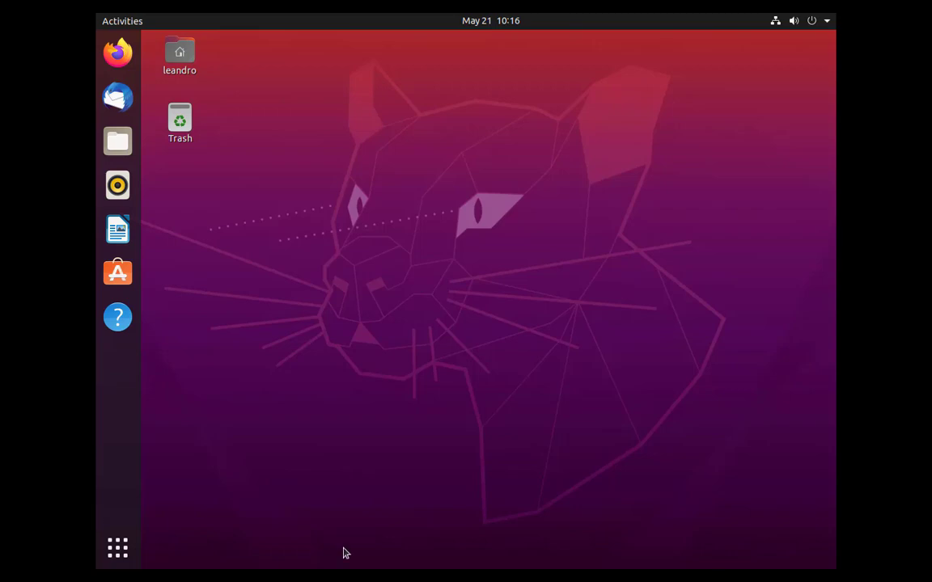
Step: Search Activities for 'ter' and launch Terminal
{"action": "key", "text": "super"}
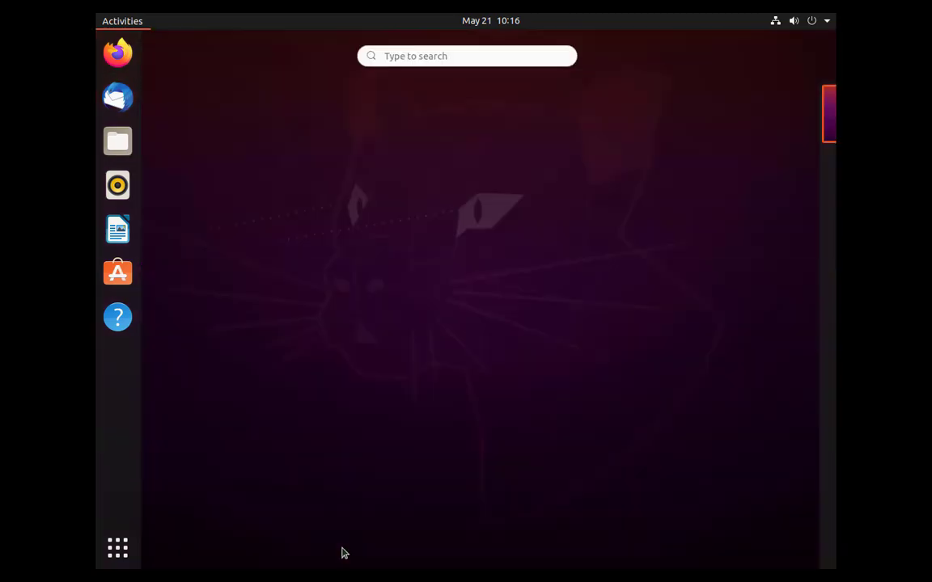
{"action": "type", "text": "ter"}
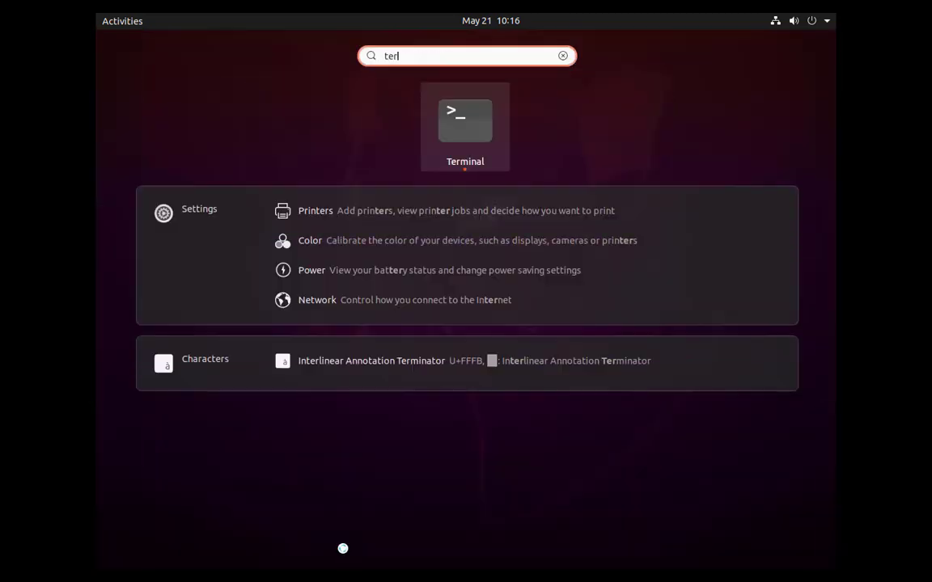
{"action": "key", "text": "Return"}
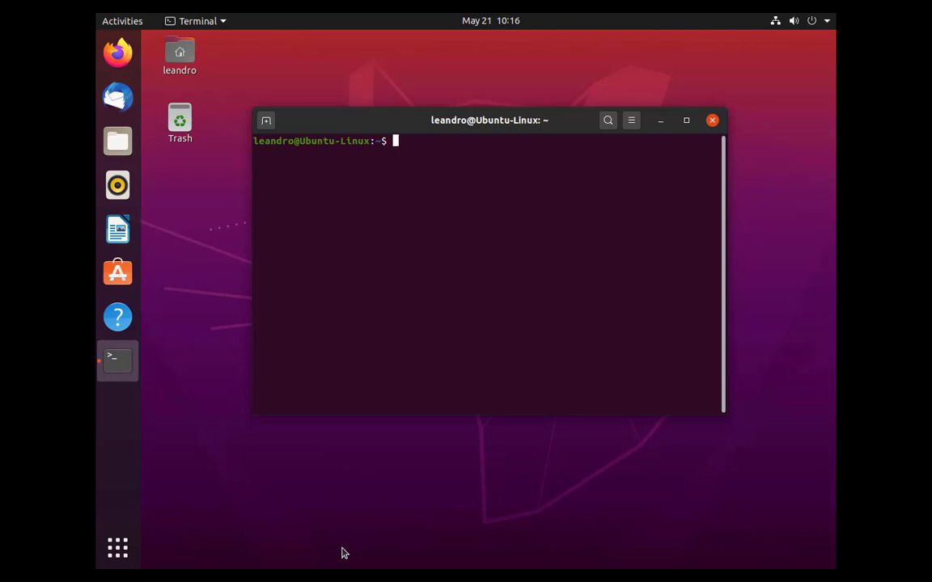
Step: Run 'sudo apt-get update -y' and authenticate with the administrator password
{"action": "type", "text": "sudo apt-get"}
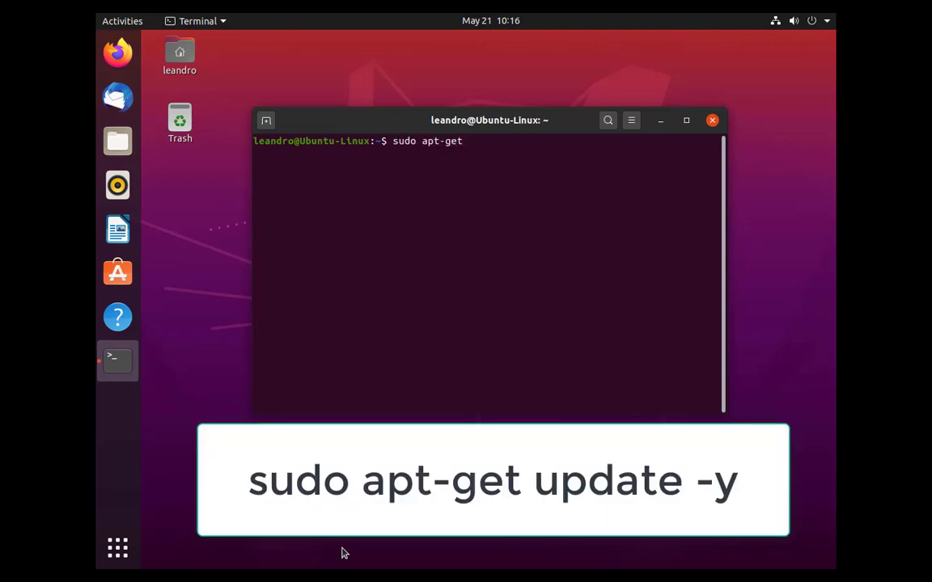
{"action": "type", "text": " update -y"}
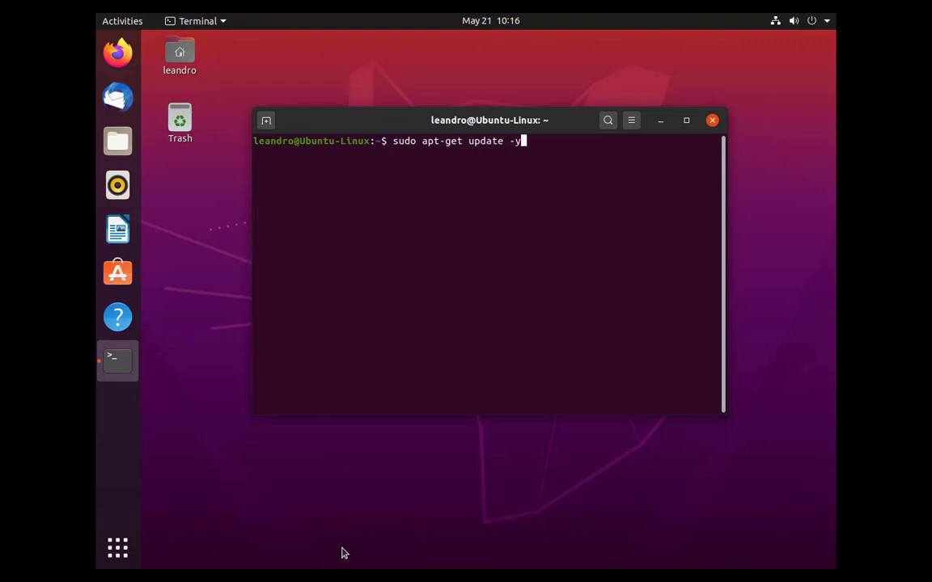
{"action": "key", "text": "Return"}
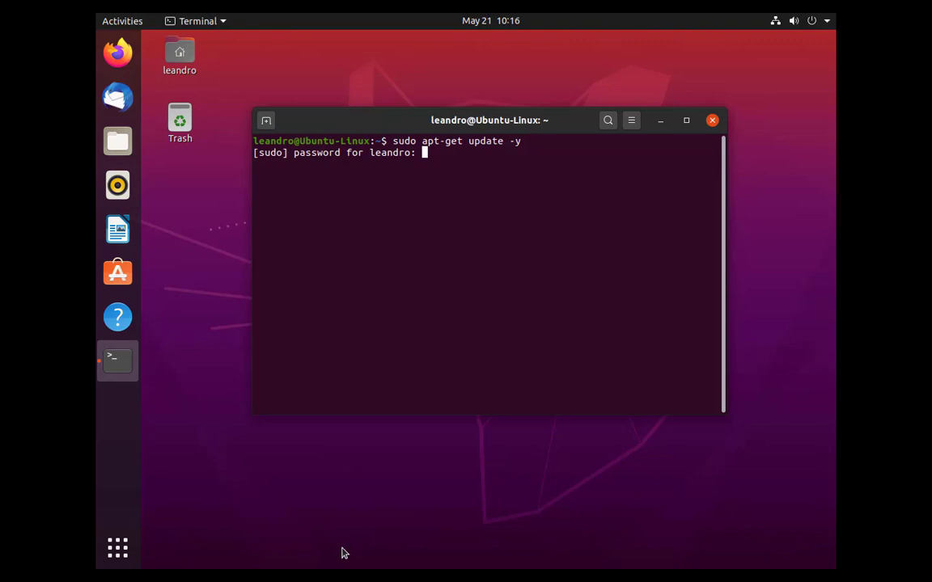
{"action": "key", "text": "Return"}
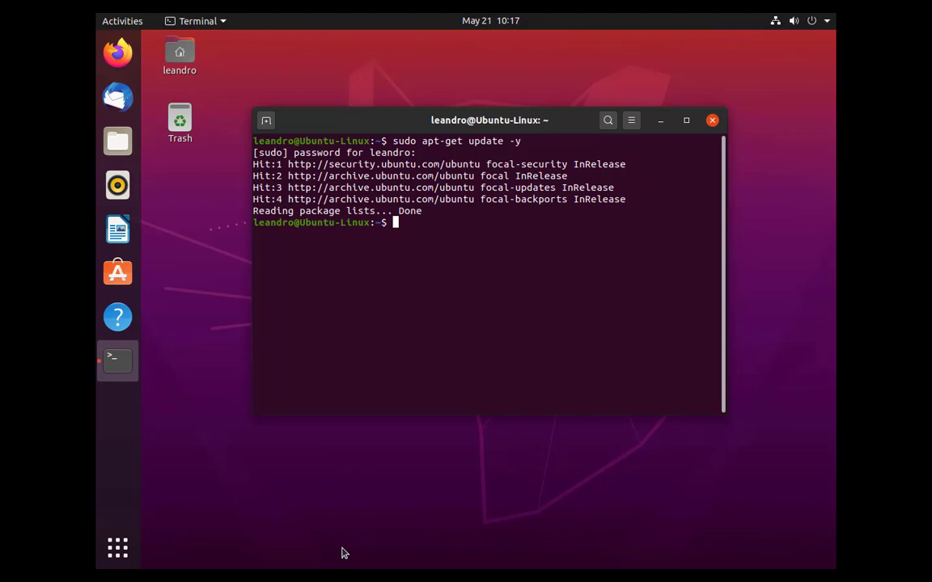
Step: Edit the recalled command into 'sudo apt-get install -y pari-gp' and run it
{"action": "key", "text": "Up"}
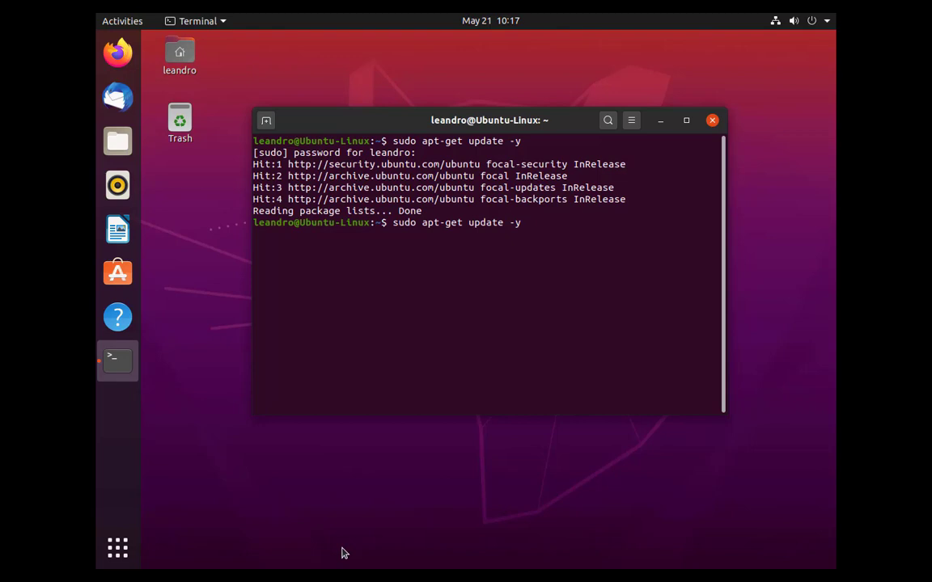
{"action": "key", "text": "BackSpace"}
{"action": "key", "text": "BackSpace"}
{"action": "key", "text": "BackSpace"}
{"action": "key", "text": "BackSpace"}
{"action": "key", "text": "BackSpace"}
{"action": "key", "text": "BackSpace"}
{"action": "key", "text": "BackSpace"}
{"action": "key", "text": "BackSpace"}
{"action": "key", "text": "BackSpace"}
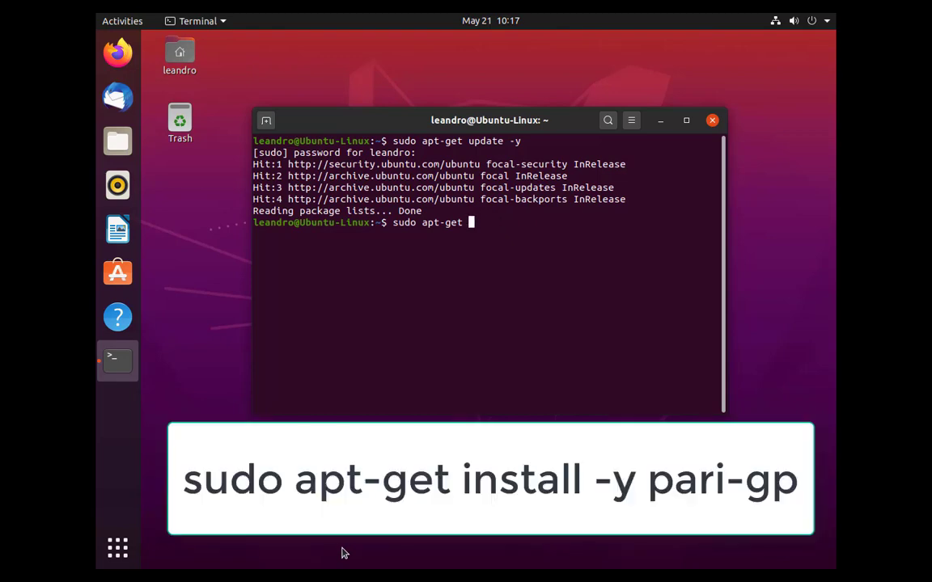
{"action": "type", "text": "install -y pari"}
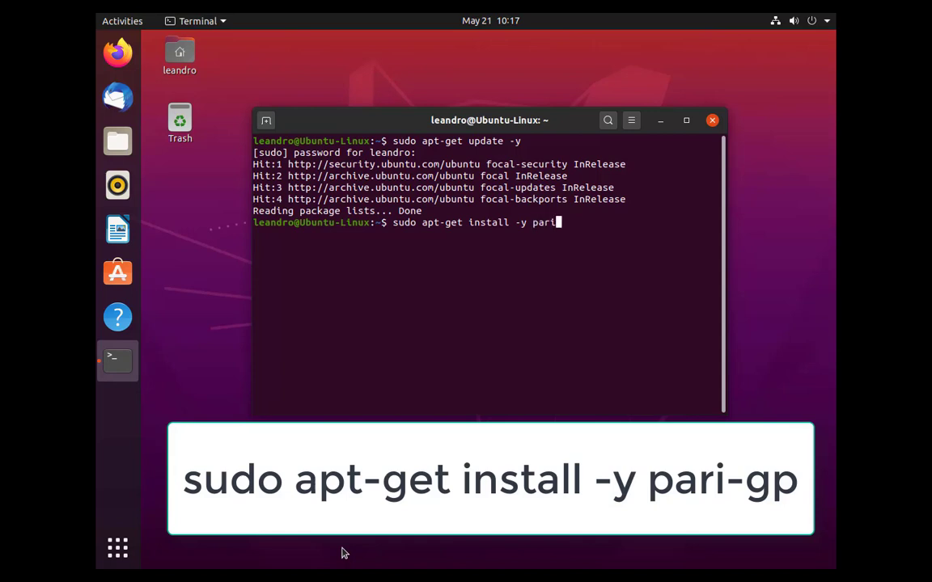
{"action": "type", "text": "-gp"}
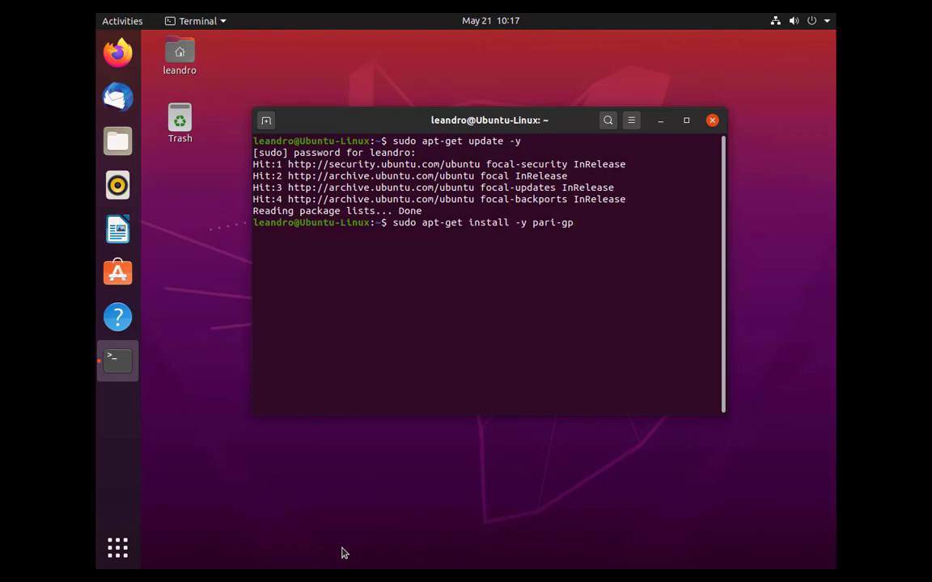
{"action": "key", "text": "Return"}
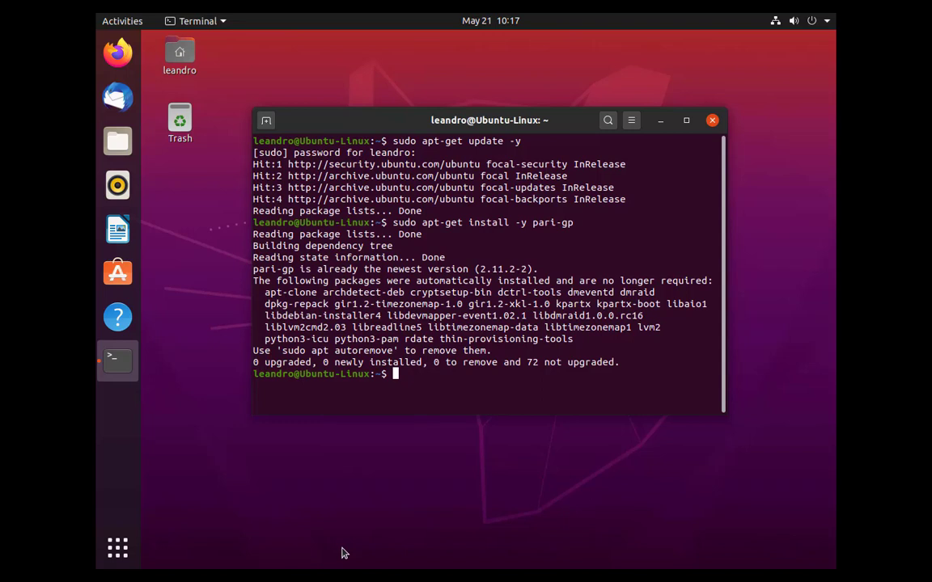
Step: Clear the terminal and launch gp, bringing up the GP/PARI 2.11.2 banner and ? prompt
{"action": "type", "text": "clear"}
{"action": "key", "text": "Return"}
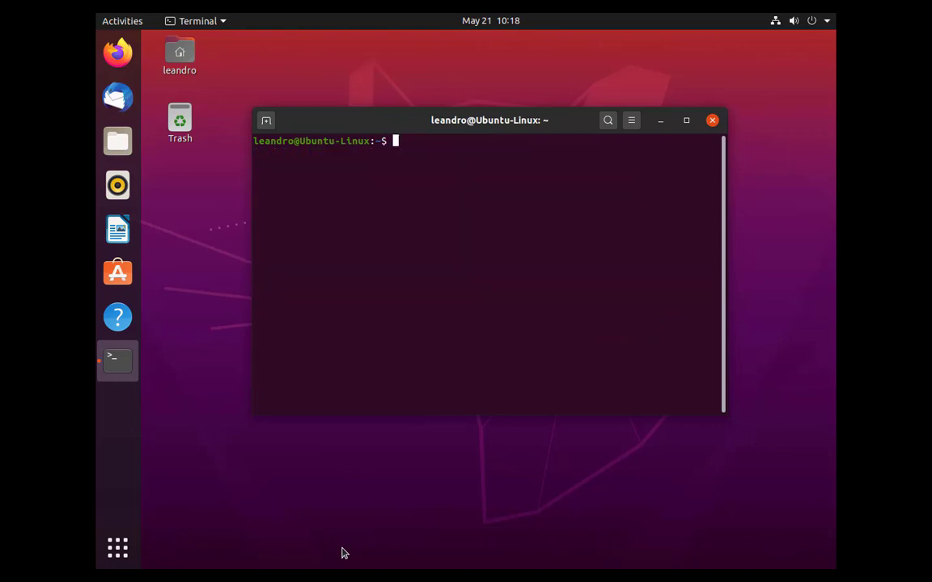
{"action": "type", "text": "gp"}
{"action": "key", "text": "Return"}
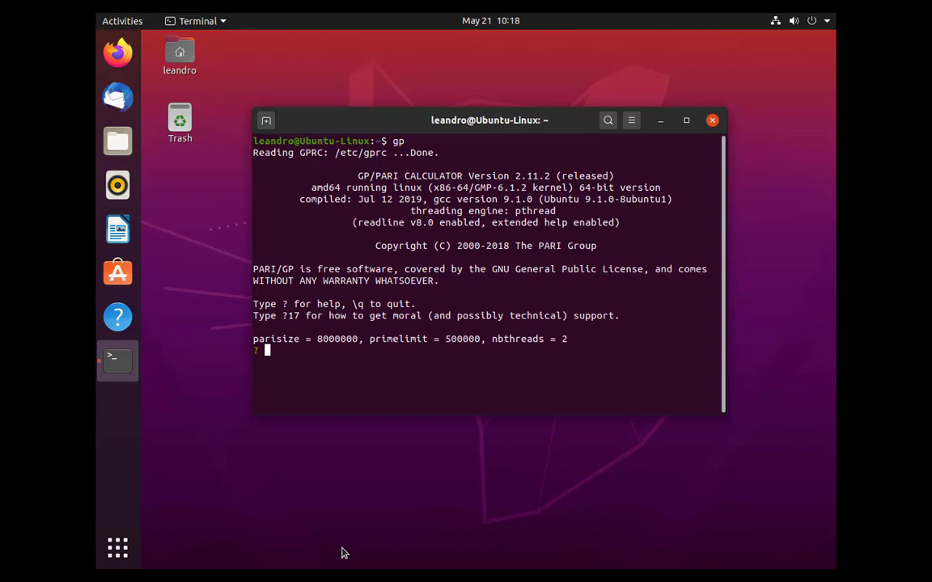